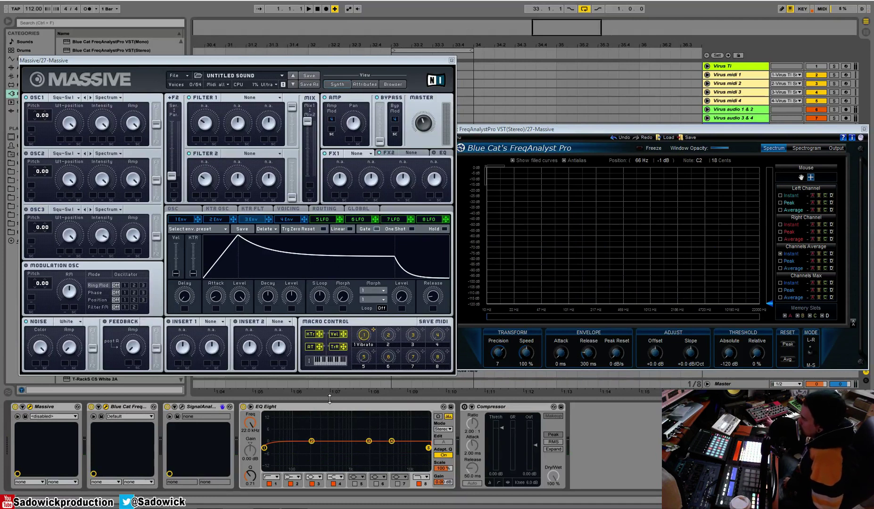
Step: Lower EQ Eight's top band, try Lowpass 4 with raised cutoff, then settle on Lowpass 2
left_click(307, 409)
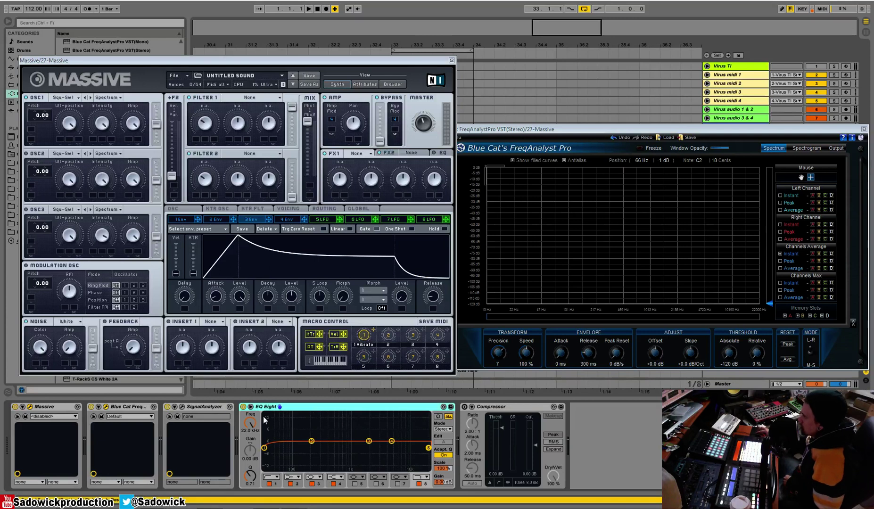
left_click_drag(264, 415, 301, 377)
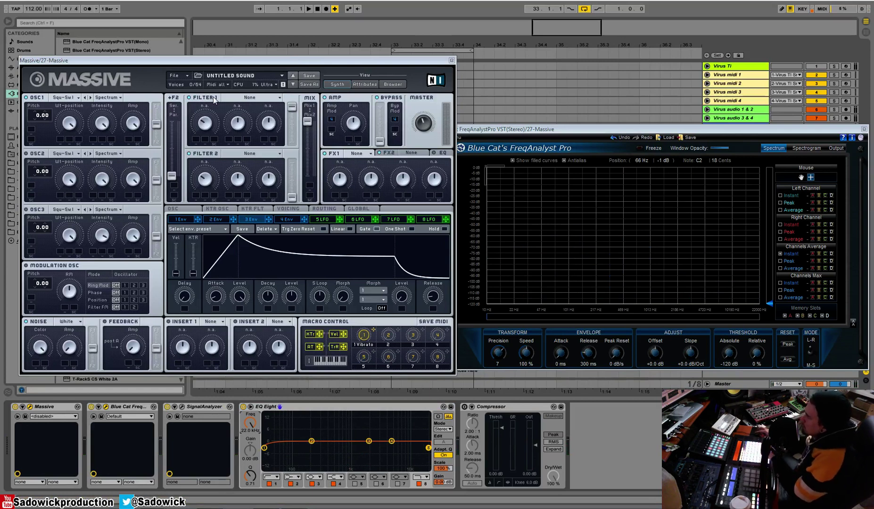
left_click(252, 99)
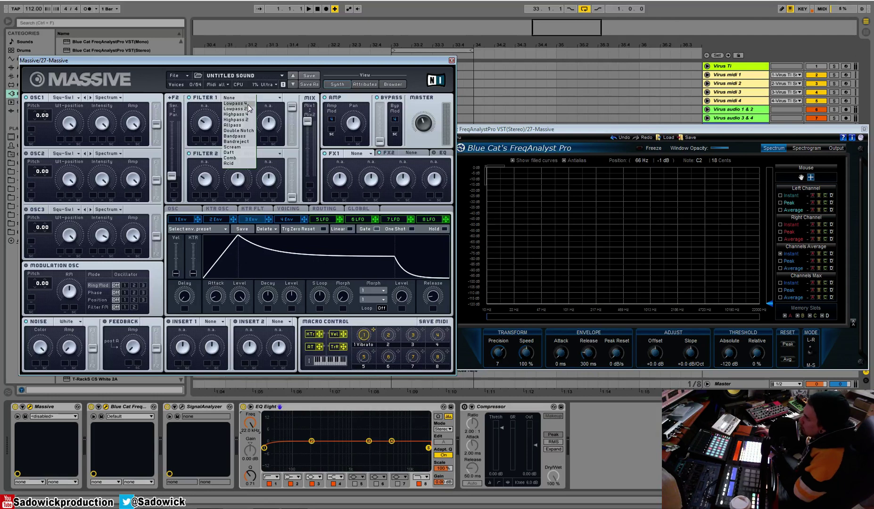
left_click(247, 105)
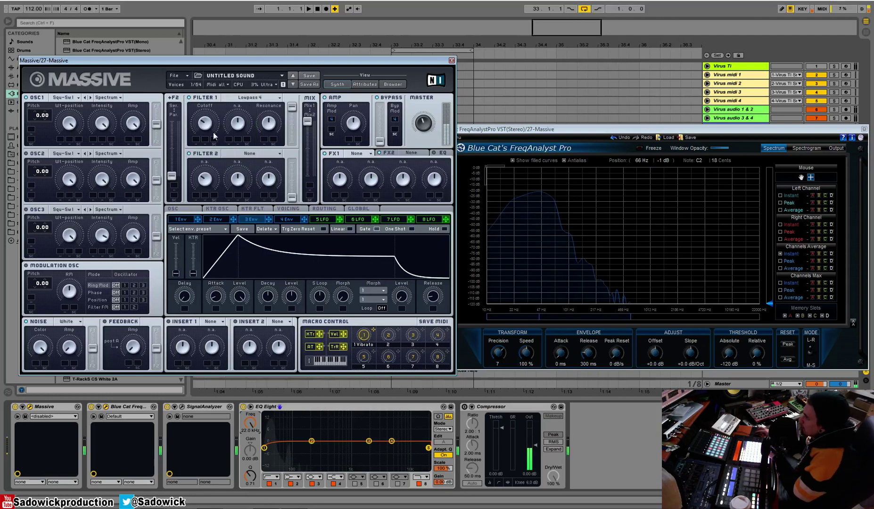
left_click_drag(206, 128, 204, 103)
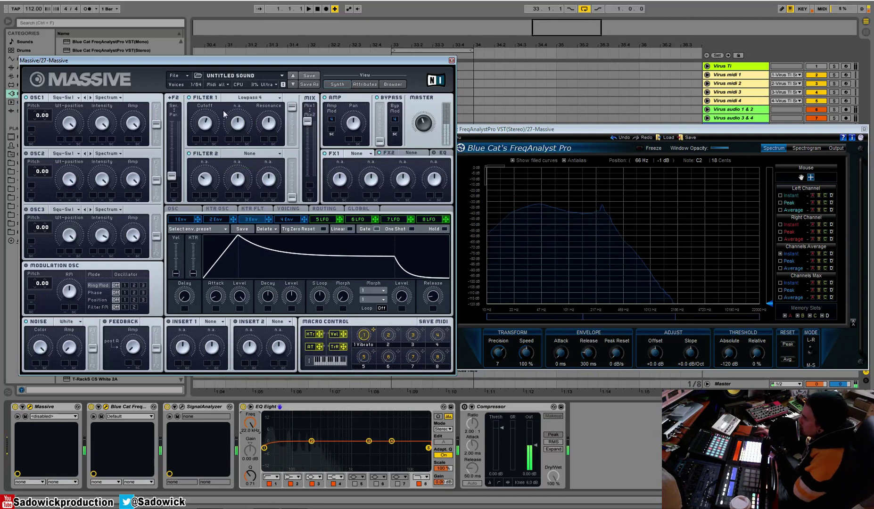
left_click(257, 97)
left_click(248, 114)
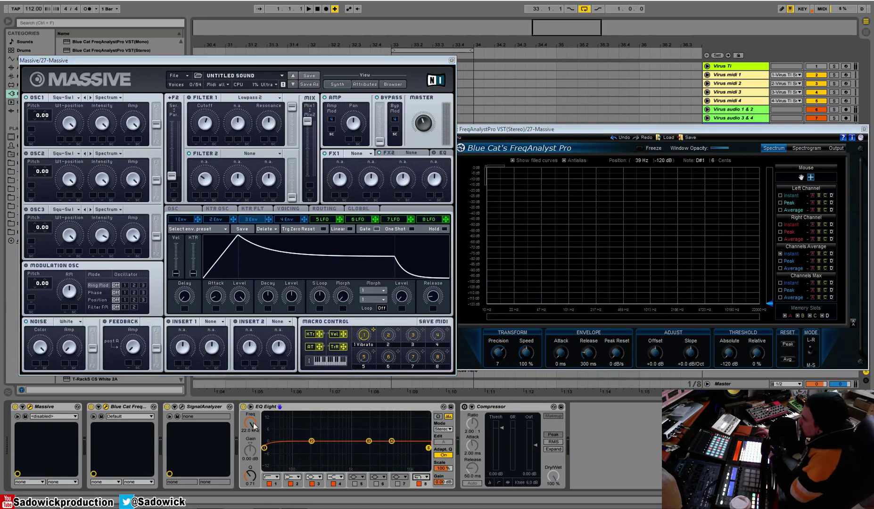
Step: Lower EQ Eight's top band to 457 Hz as a low-pass, placed before Blue Cat
left_click_drag(254, 427, 255, 462)
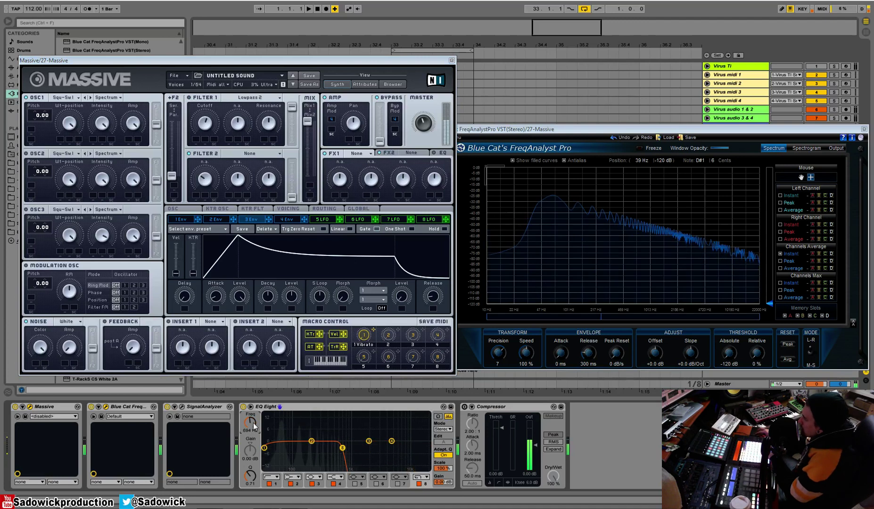
left_click_drag(264, 407, 82, 420)
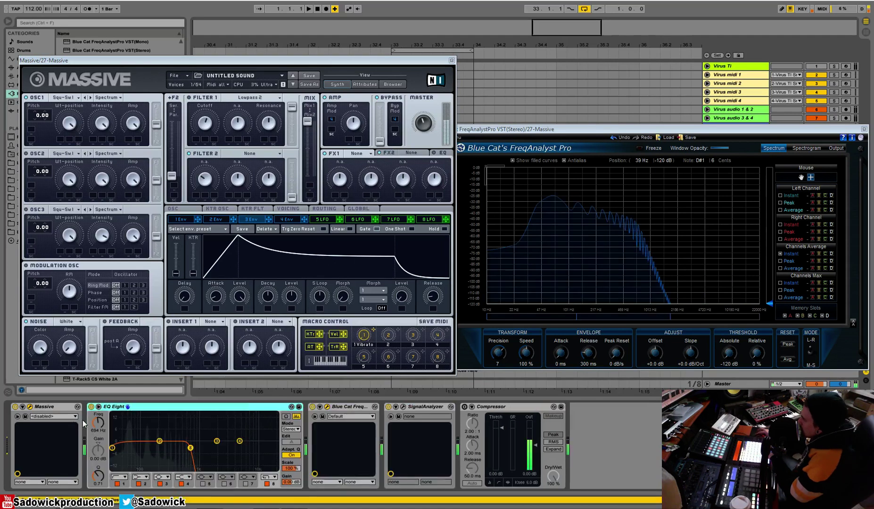
left_click(269, 477)
left_click(269, 467)
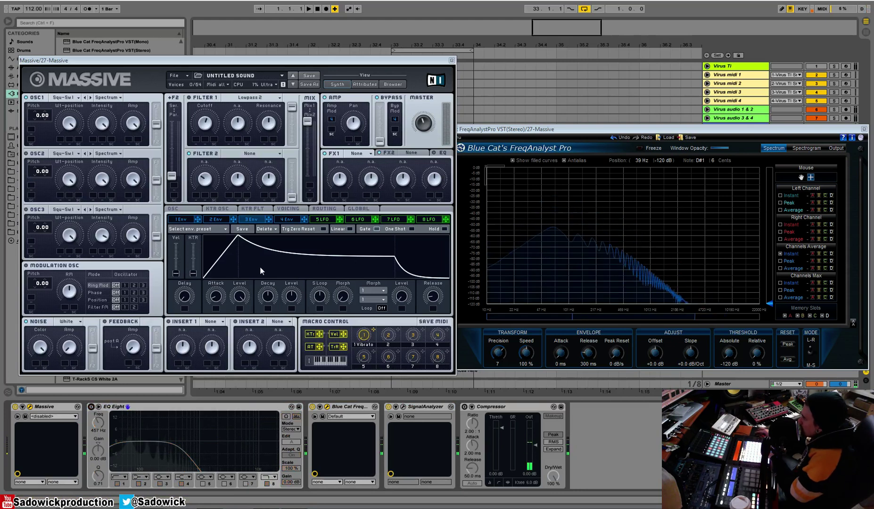
left_click(259, 98)
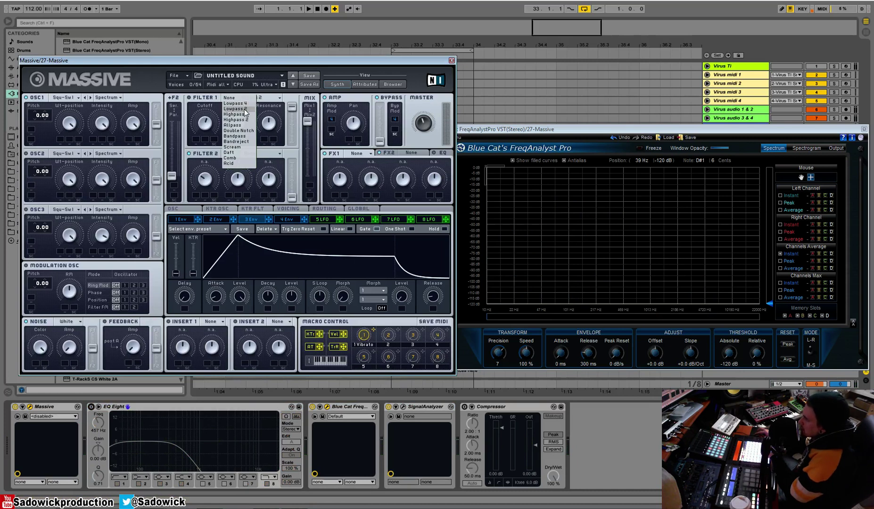
Step: Pick Lowpass 2 from the Filter 1 type list
left_click(245, 110)
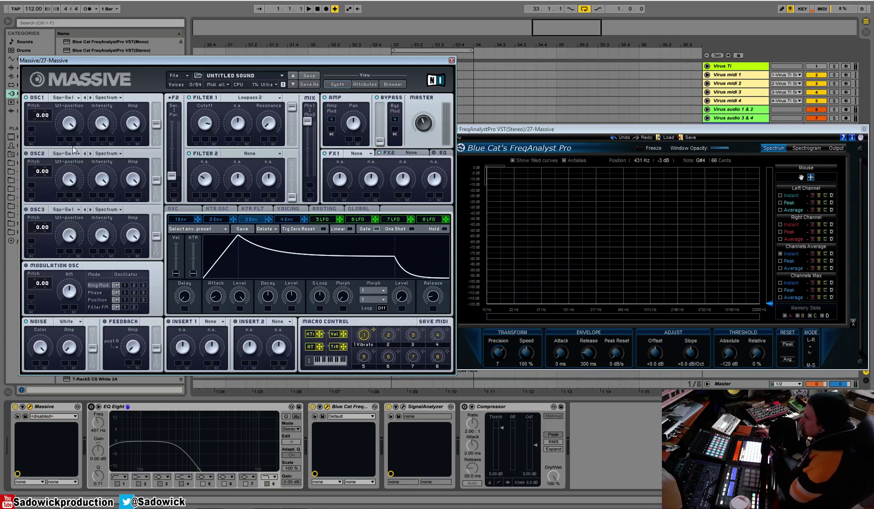
Step: Set Massive's Filter 1 type to Highpass 4
left_click(245, 98)
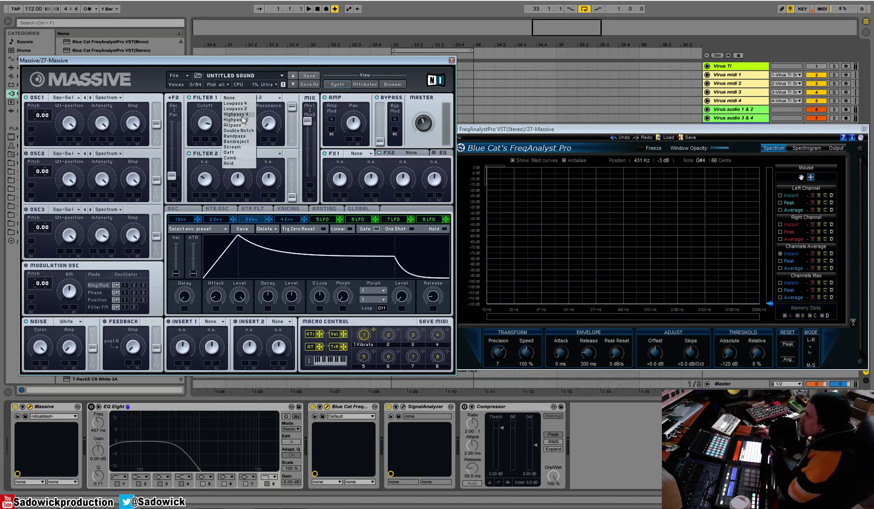
left_click(242, 115)
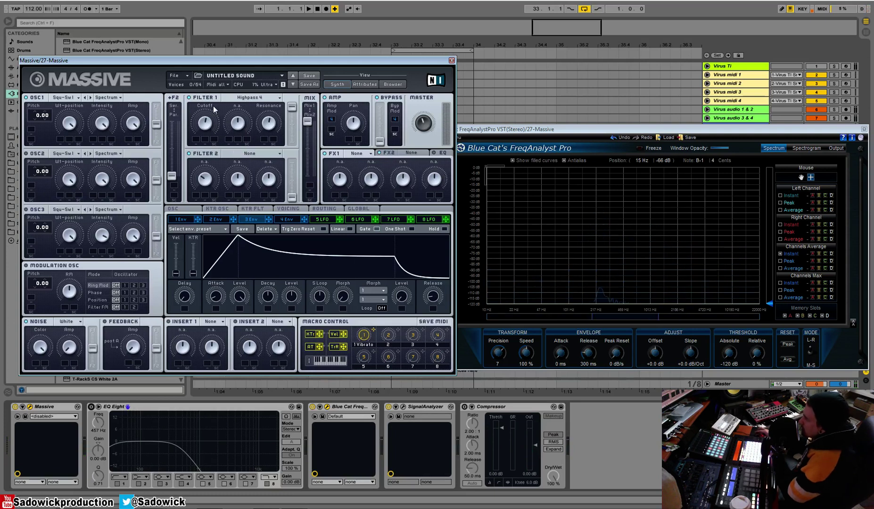
left_click(241, 98)
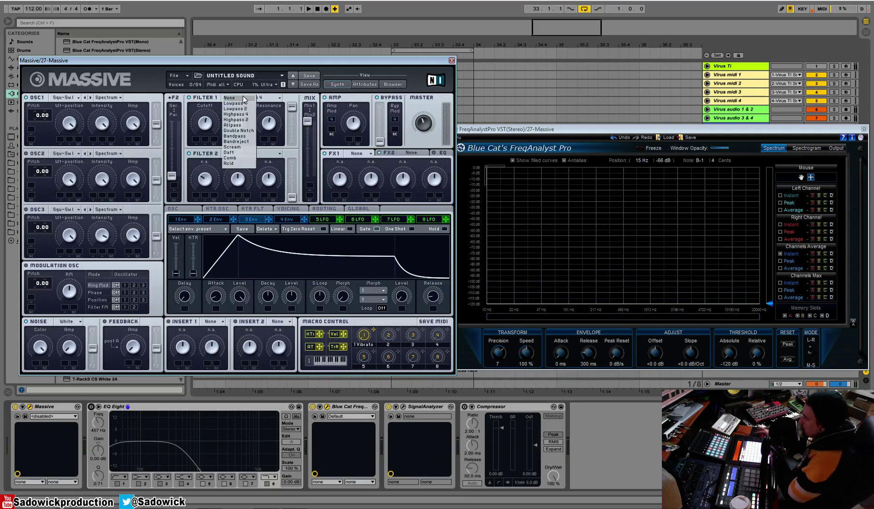
Step: Pick Allpass from the open Filter 1 type list
left_click(248, 124)
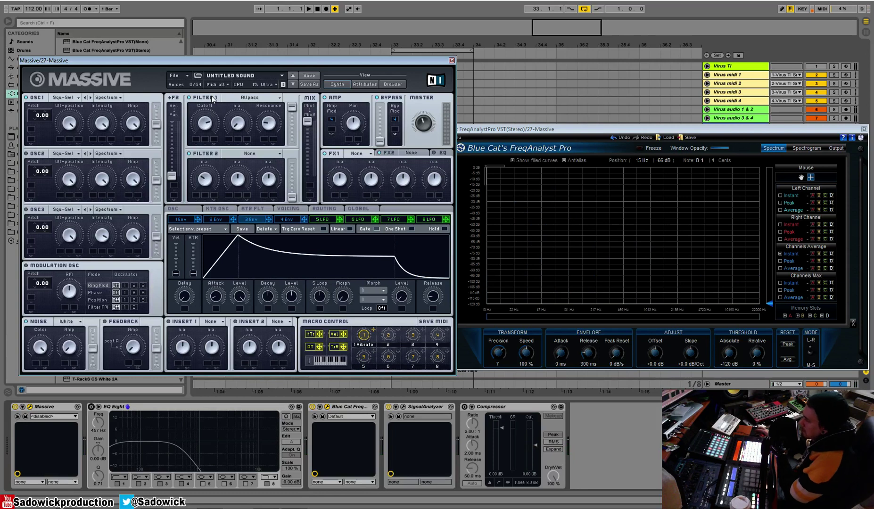
Step: Set Massive's Filter 1 type to Double Notch
left_click(246, 97)
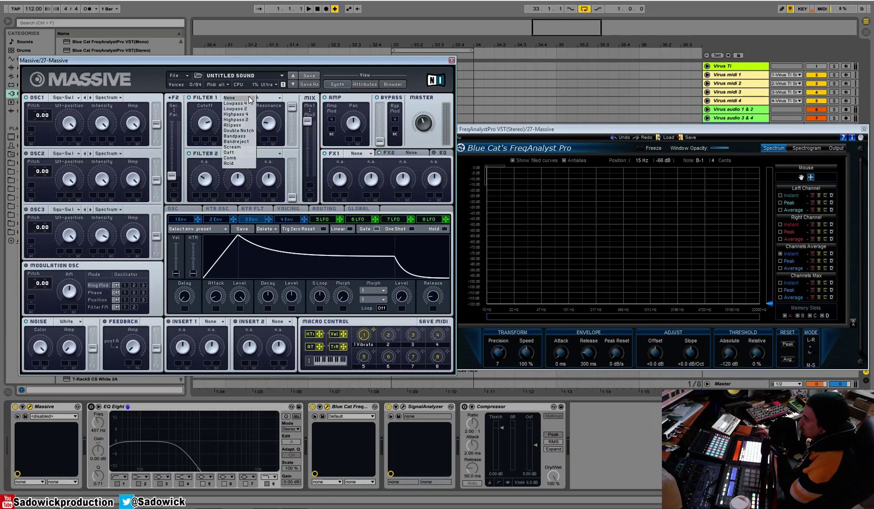
left_click(238, 132)
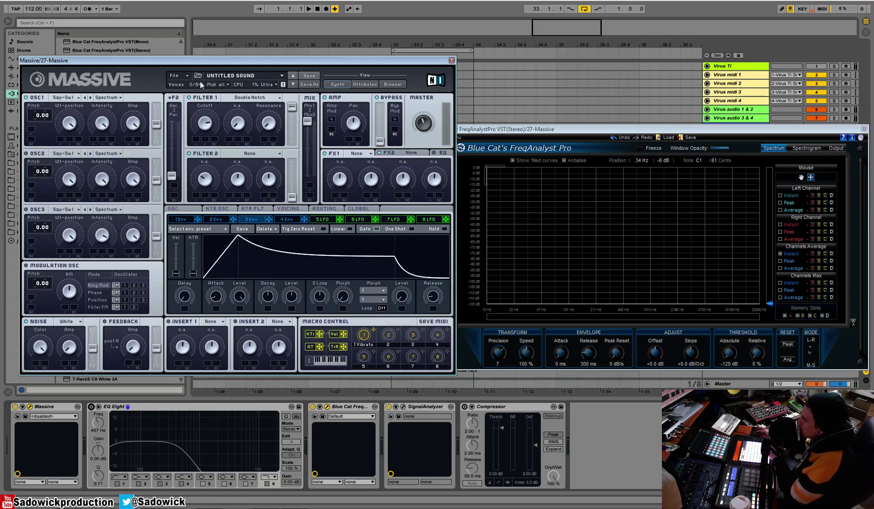
left_click(239, 97)
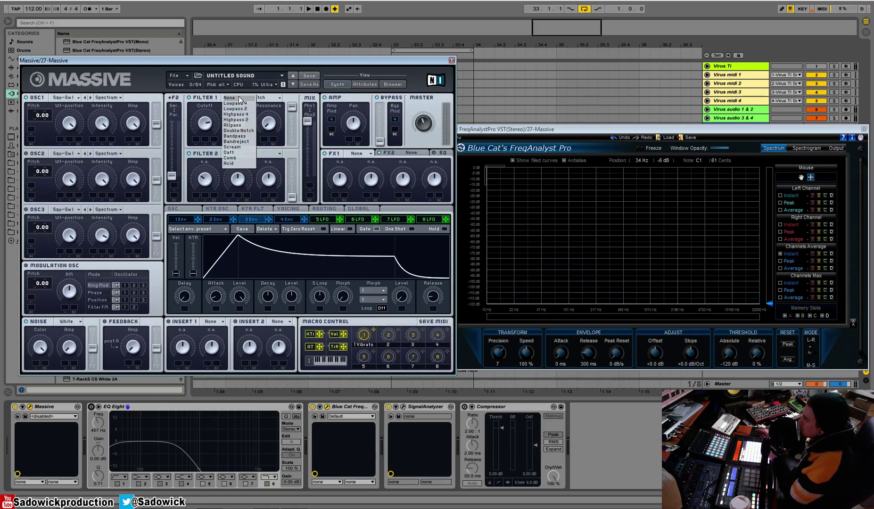
Step: Pick Bandpass from the open Filter 1 type list
left_click(249, 136)
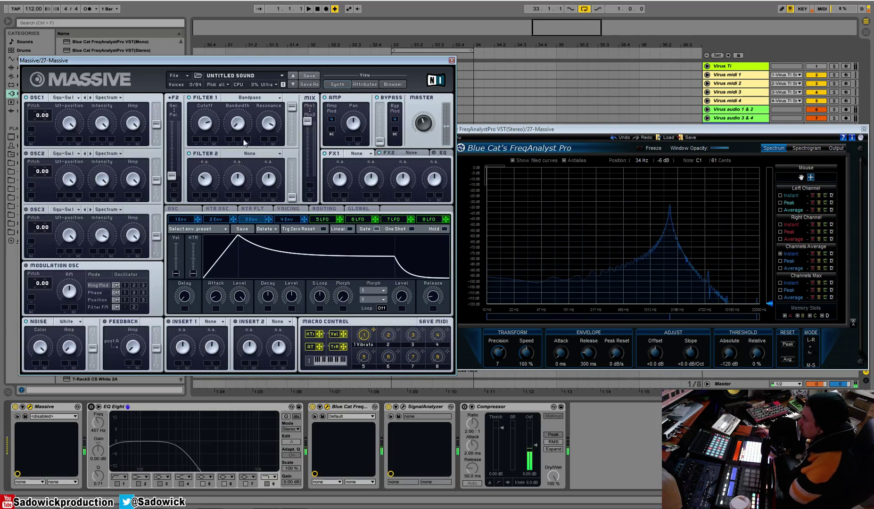
Step: Select Bandreject as Filter 1's type
left_click(251, 99)
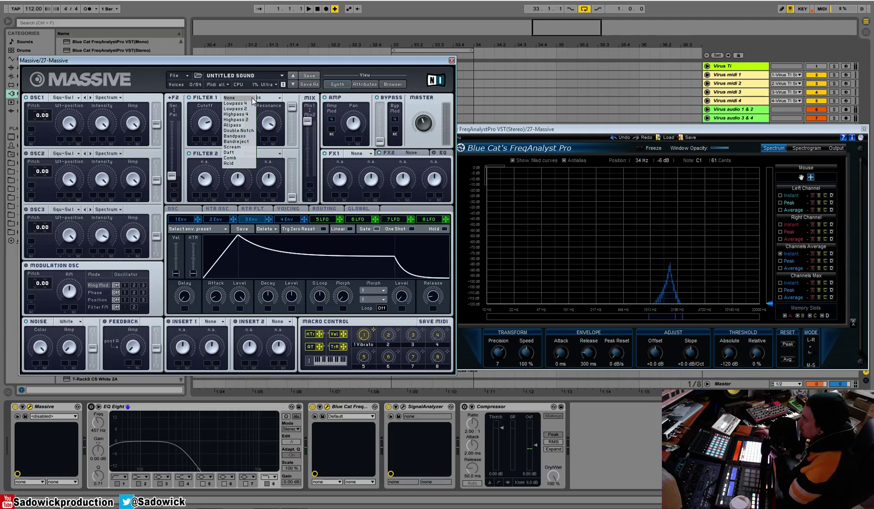
left_click(247, 142)
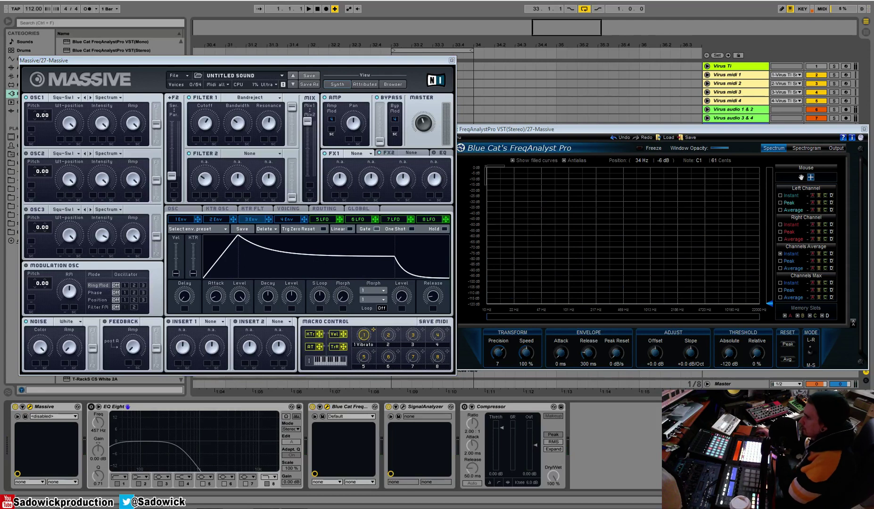
Step: Select Scream as Filter 1's type
left_click(263, 98)
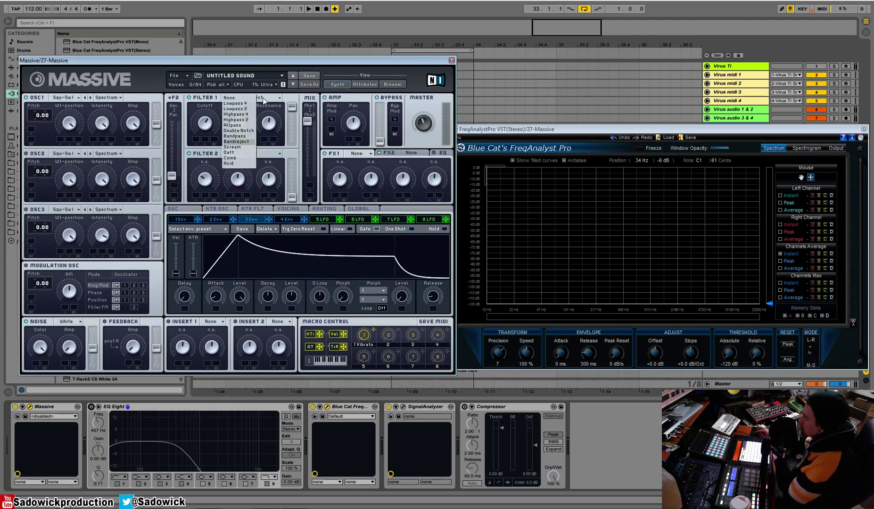
left_click(241, 148)
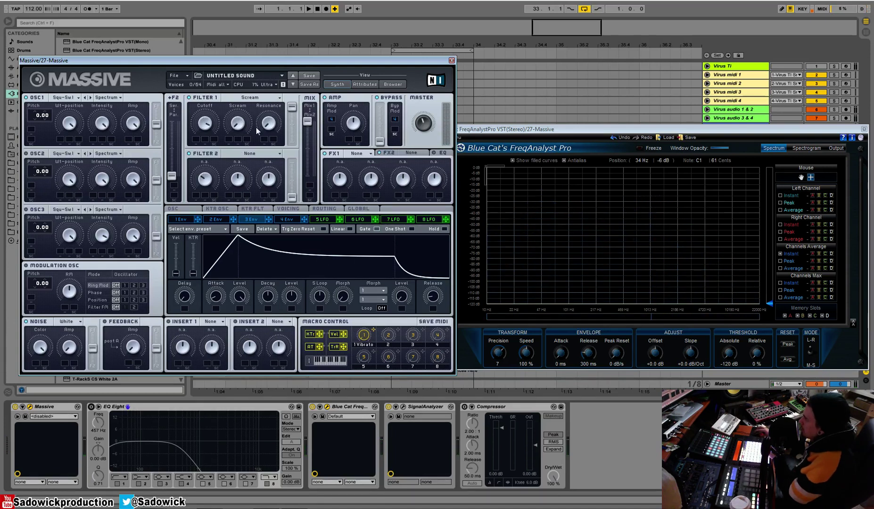
Step: Select Daft as Filter 1's type
left_click(250, 97)
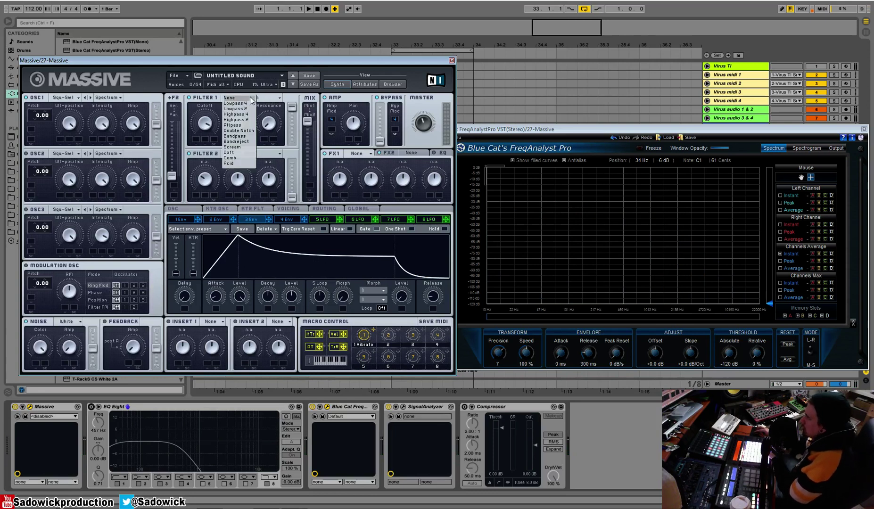
left_click(245, 153)
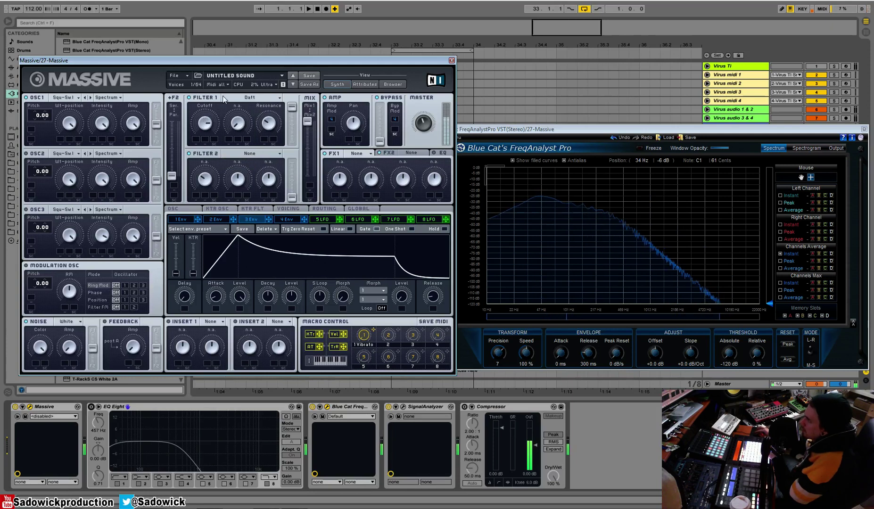
Step: Switch Massive's Filter 1 type to Comb and raise its Feedback knob high
left_click(255, 97)
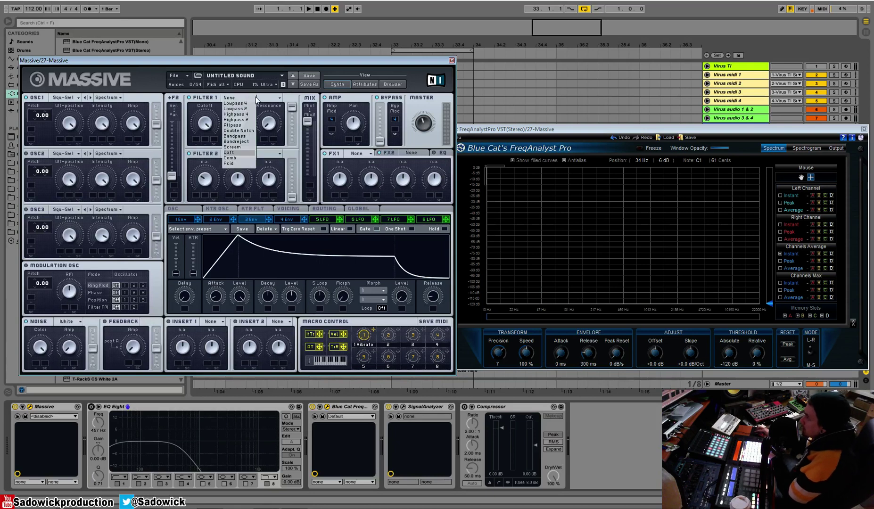
left_click(230, 159)
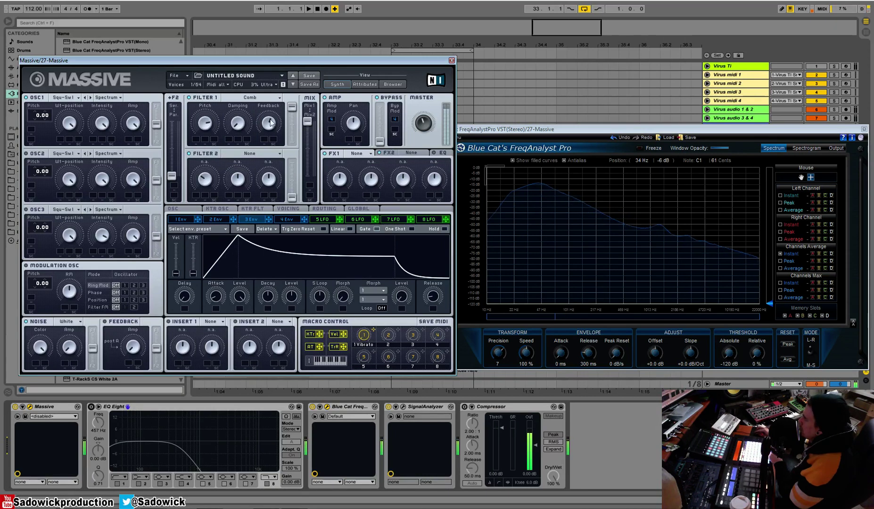
left_click_drag(271, 114, 269, 127)
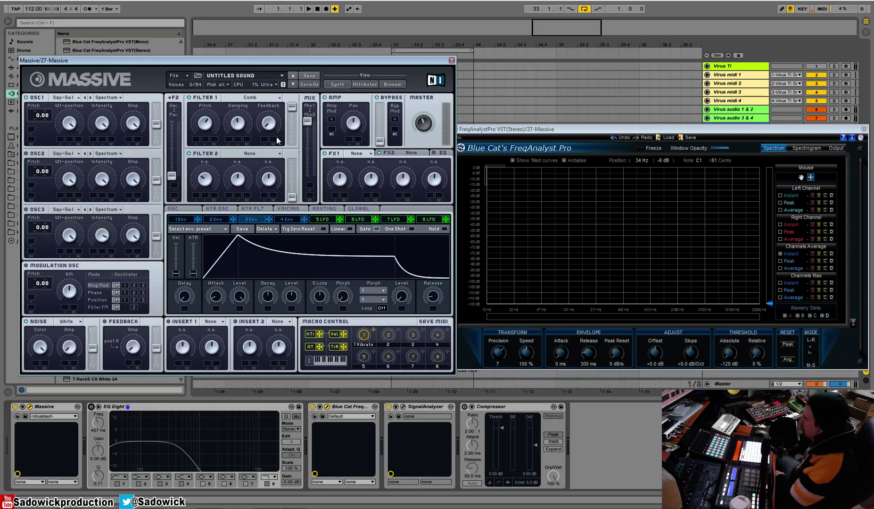
Step: Make Filter 1 an Acid filter and push its Resonance almost to maximum
left_click(265, 97)
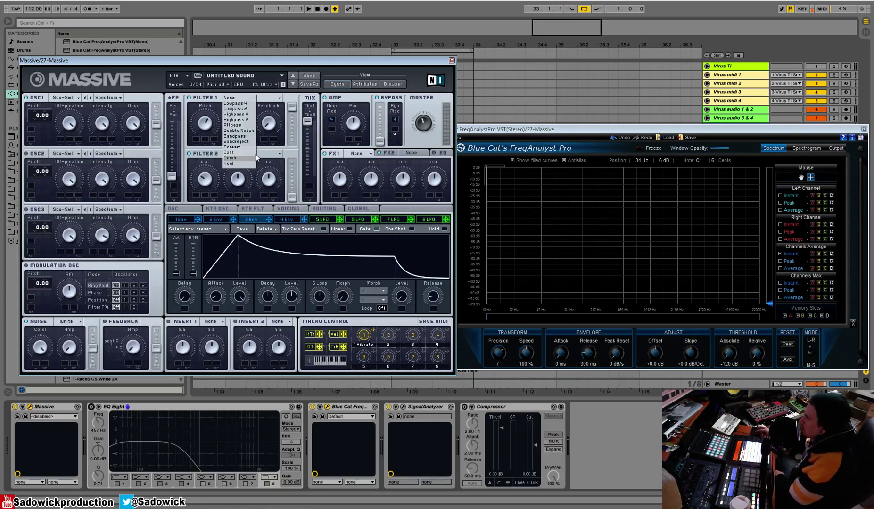
left_click(232, 163)
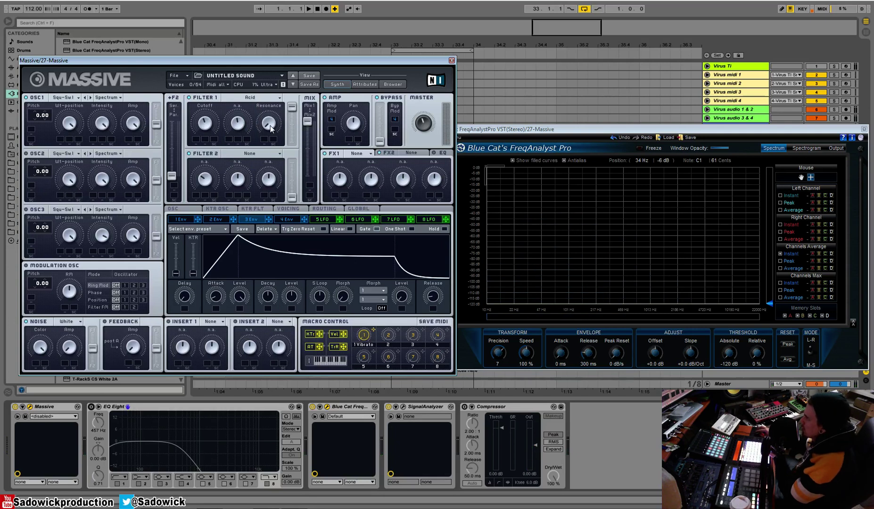
left_click_drag(270, 126, 279, 108)
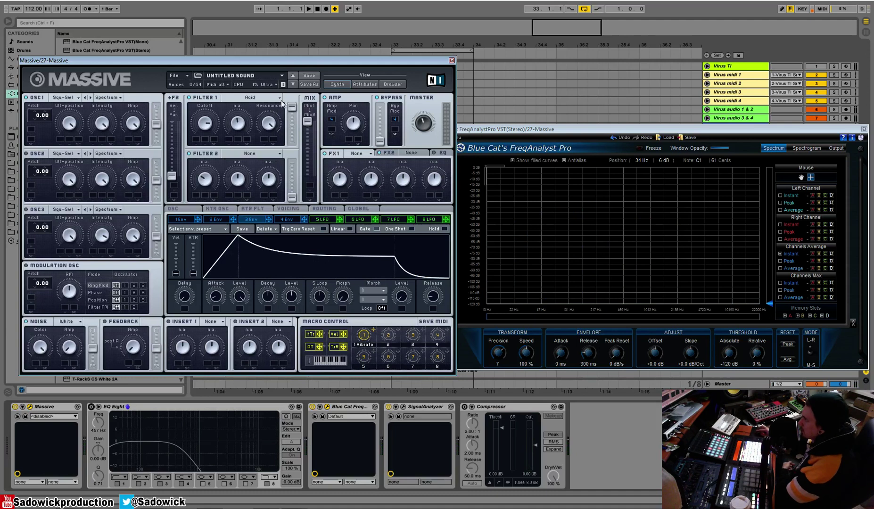
Step: Set Filter 1 to None briefly, then change it to Lowpass 4
left_click(263, 99)
left_click(244, 98)
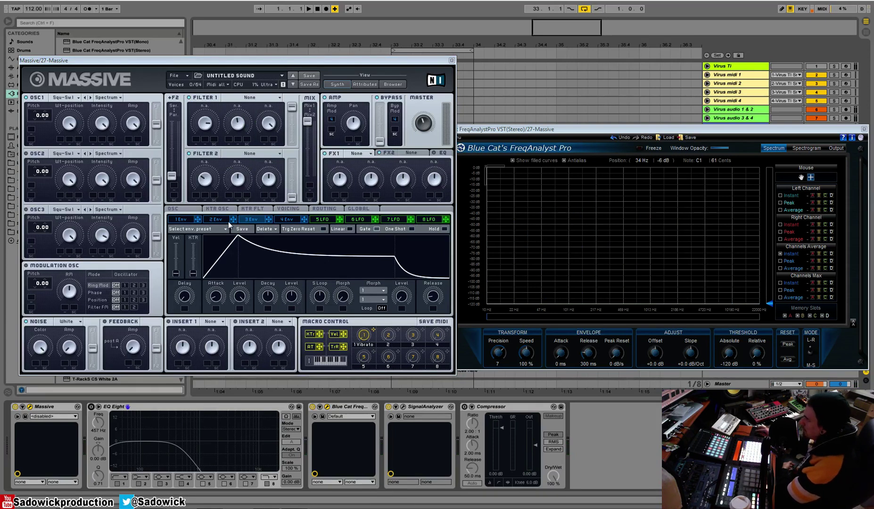
left_click(260, 100)
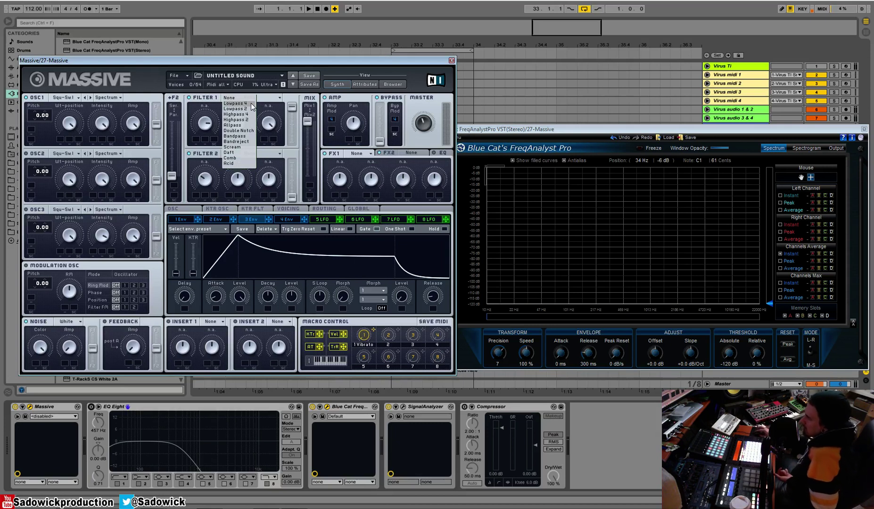
left_click(252, 104)
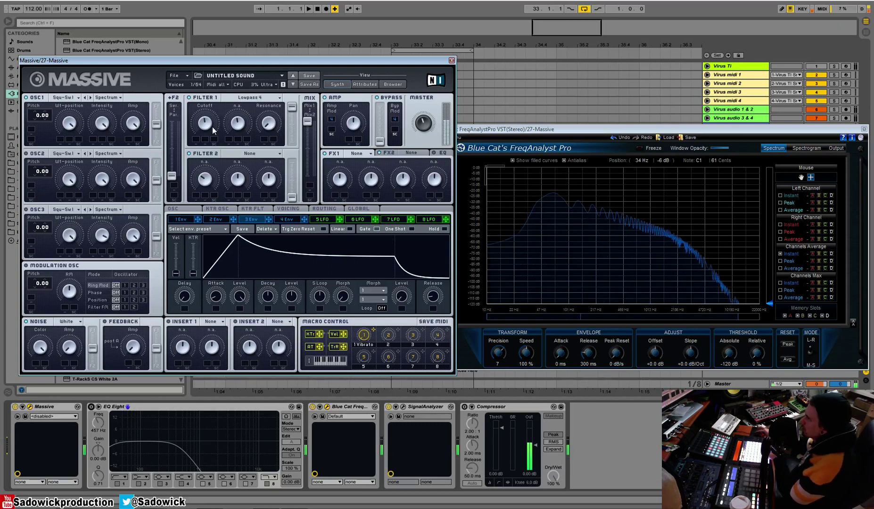
Step: Change Filter 1 from Lowpass 4 to Scream and sweep its Cutoff down, then back up
left_click(258, 98)
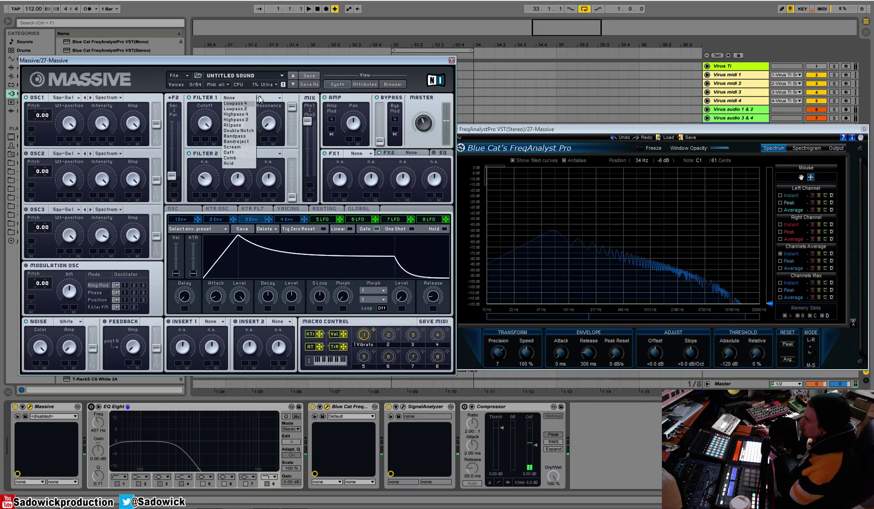
left_click(247, 146)
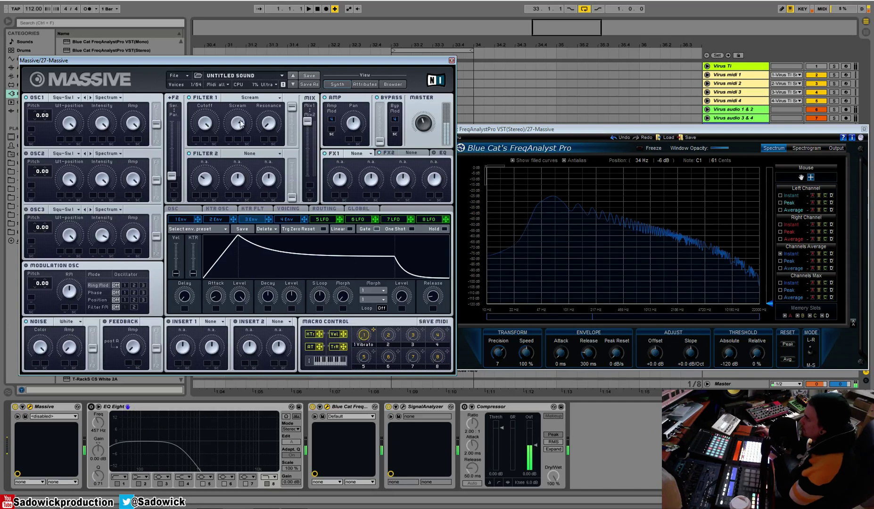
left_click_drag(201, 126, 209, 156)
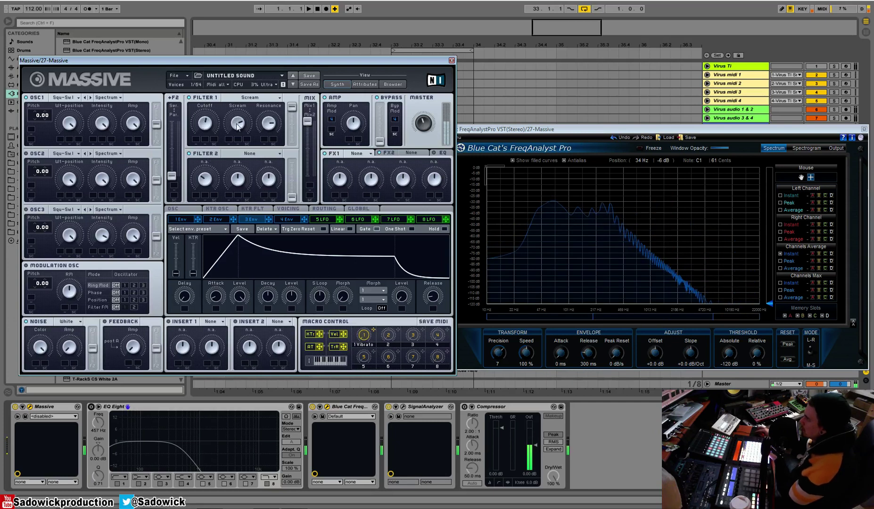
left_click_drag(214, 126, 212, 117)
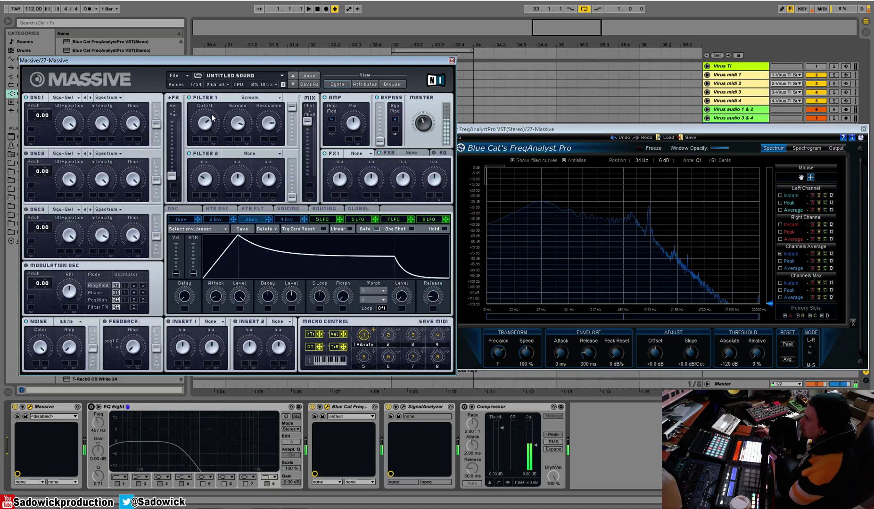